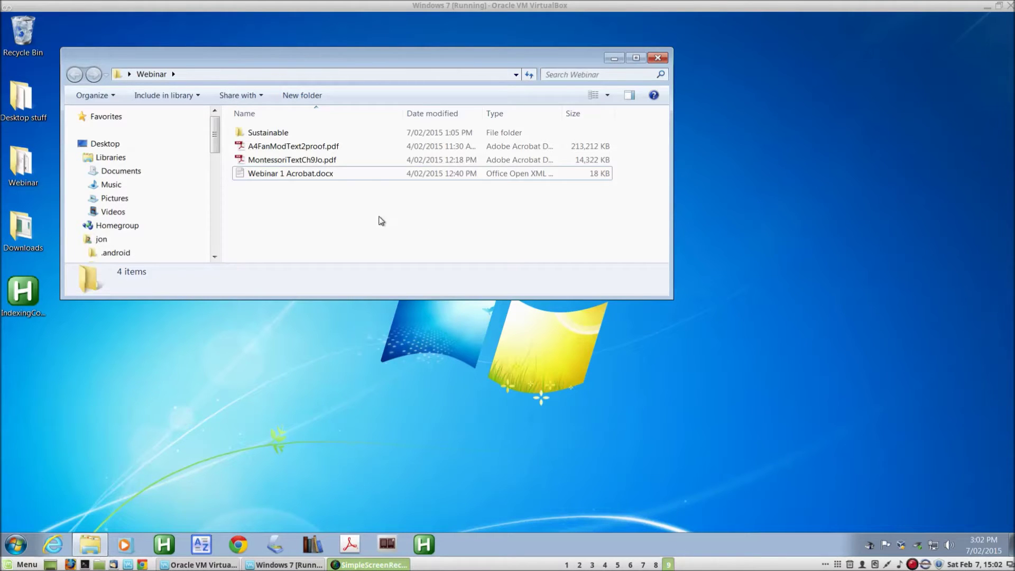
# Step: Open A4FanModText2proof.pdf and make a Reduced Size PDF with Acrobat 10.0 and later compatibility
pyautogui.click(320, 146)
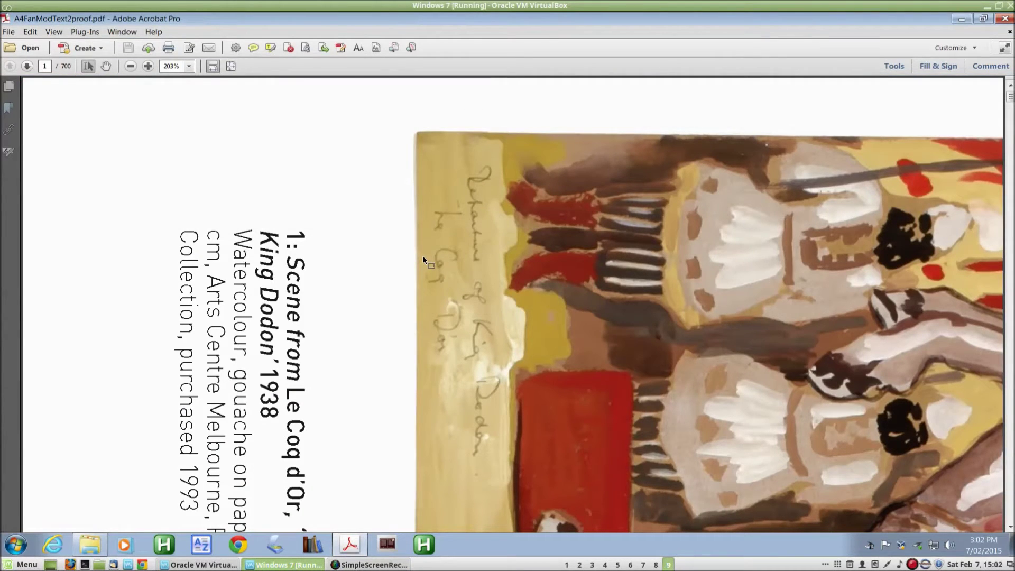
pyautogui.click(9, 32)
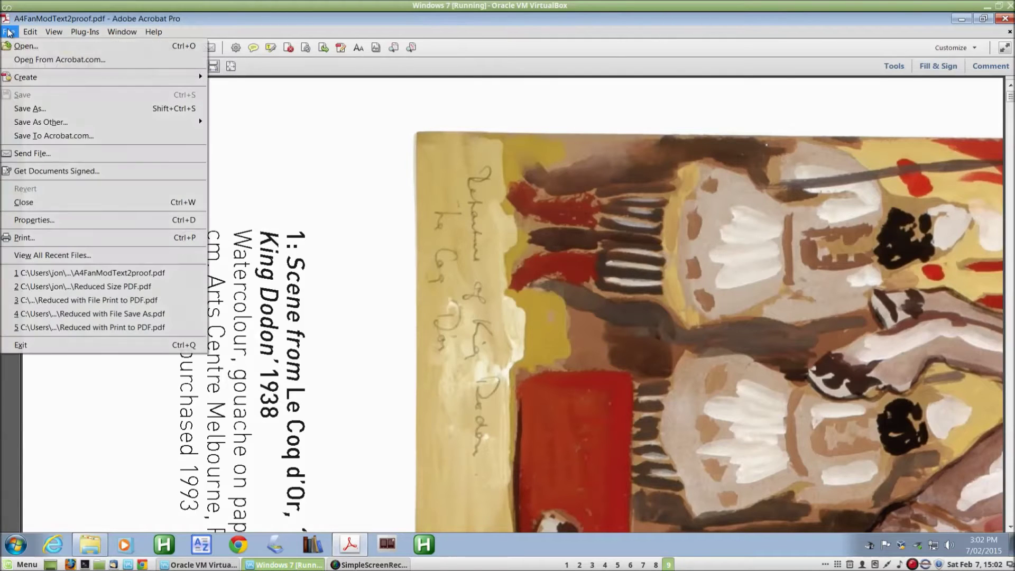
pyautogui.moveTo(42, 126)
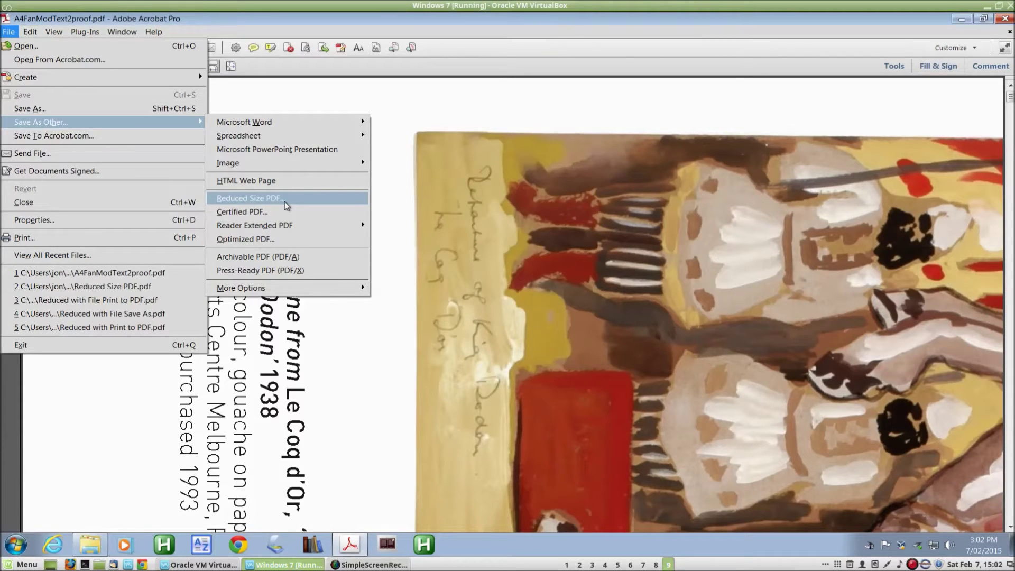
pyautogui.click(289, 203)
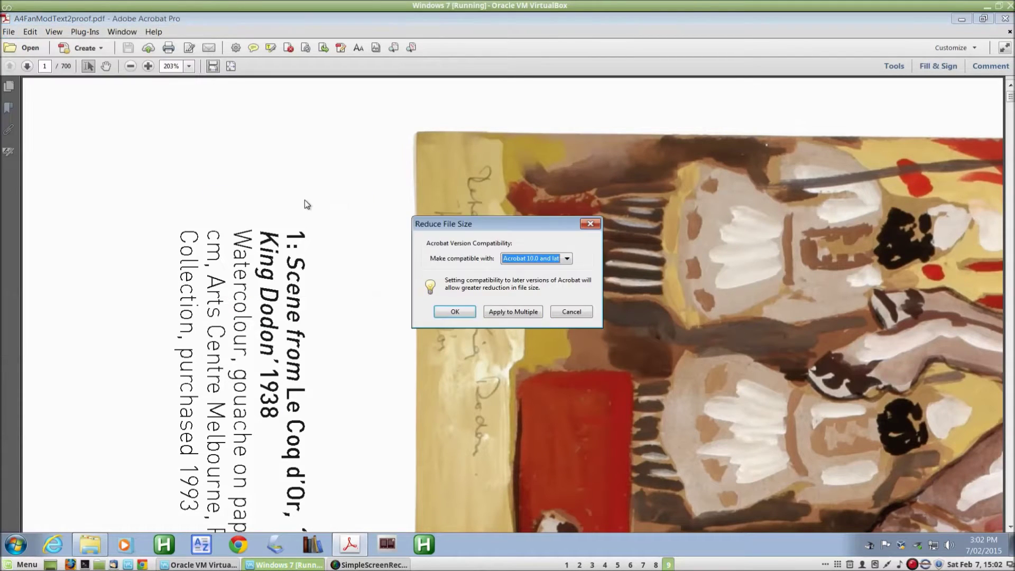
pyautogui.click(567, 260)
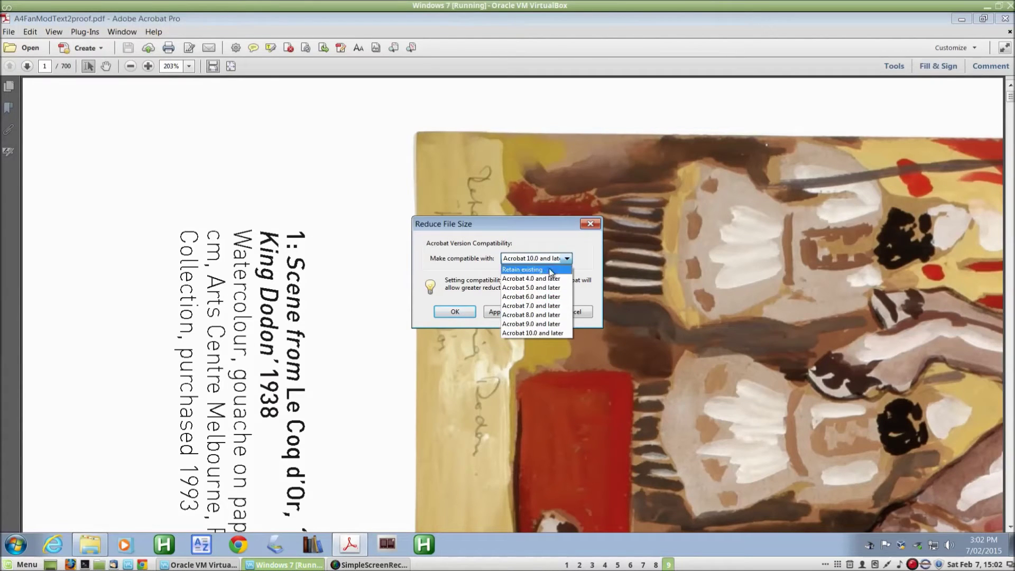
pyautogui.click(533, 332)
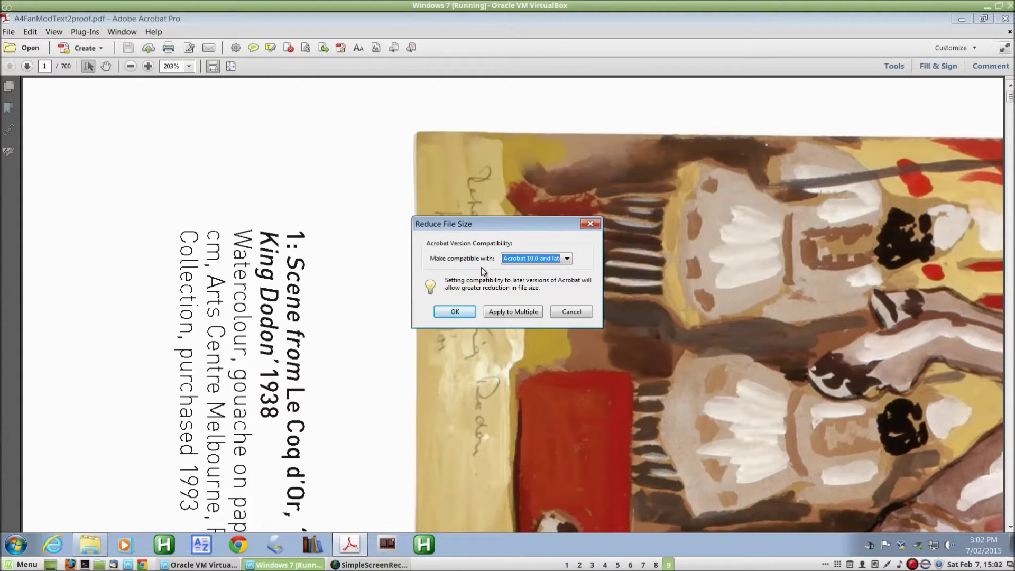
pyautogui.click(463, 313)
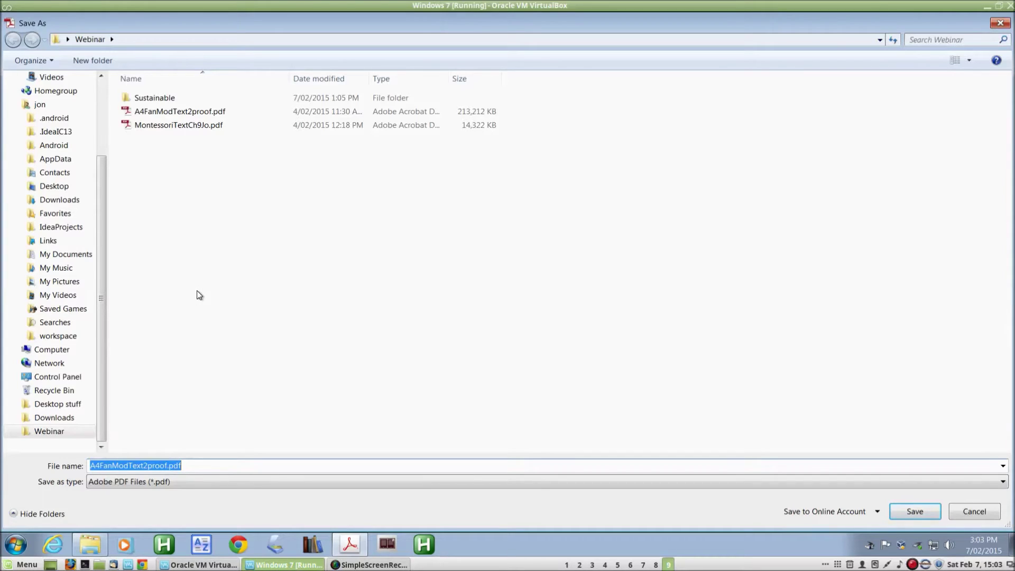
# Step: Save the reduced copy as 'Reduced via File Save As Other' in the Webinar folder
pyautogui.write('REduc')
pyautogui.press('BackSpace')
pyautogui.press('BackSpace')
pyautogui.press('BackSpace')
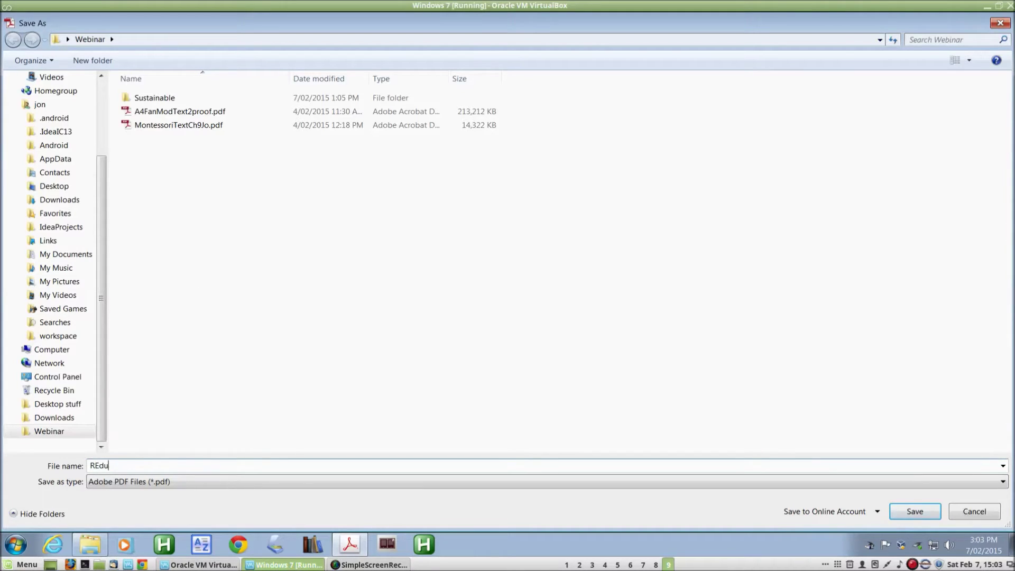
pyautogui.write('duced via ')
pyautogui.write('Fox')
pyautogui.press('BackSpace')
pyautogui.press('BackSpace')
pyautogui.write('ile Save A')
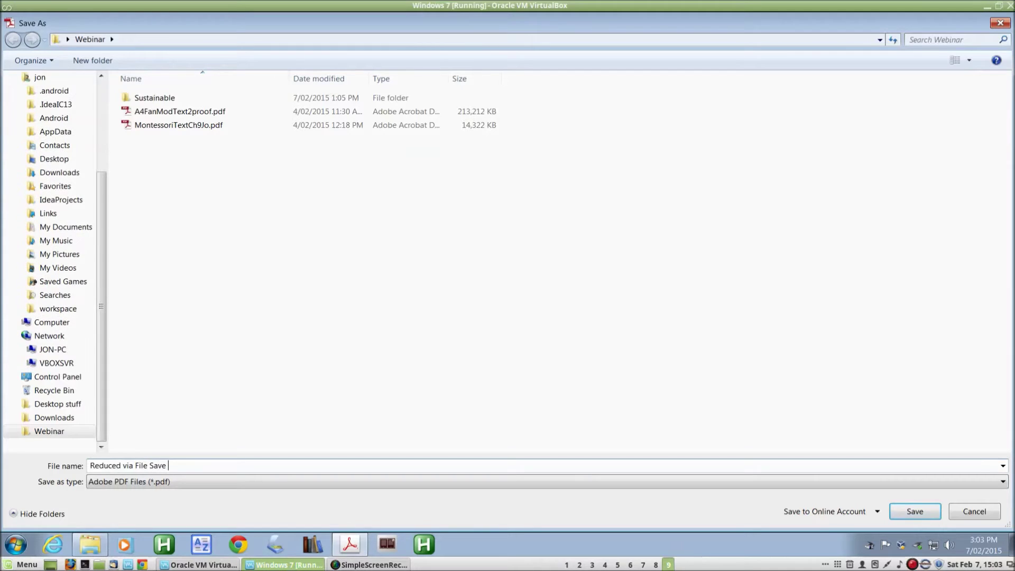
pyautogui.write('s Other')
pyautogui.press('Return')
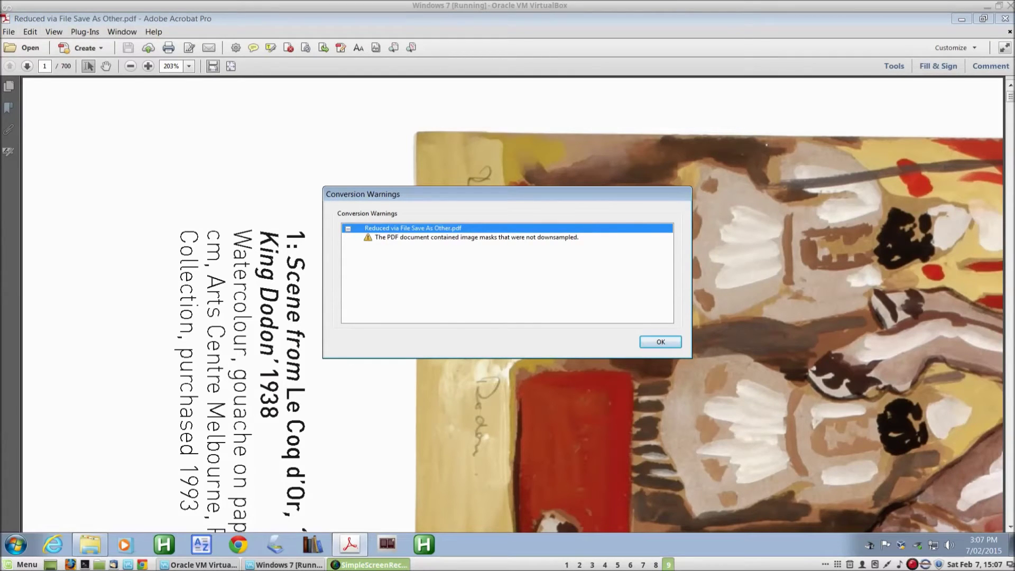
# Step: Dismiss the conversion warning that some image masks weren't downsampled
pyautogui.click(661, 342)
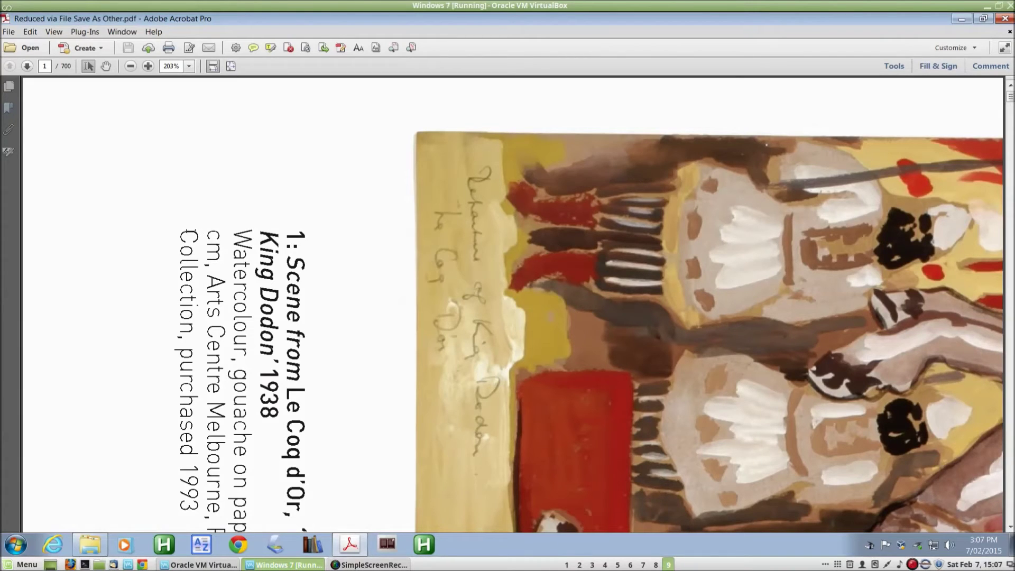
# Step: Test-select the Arts Centre Melbourne caption text, scroll the page, and close Acrobat
pyautogui.moveTo(193, 260); pyautogui.dragTo(309, 305)
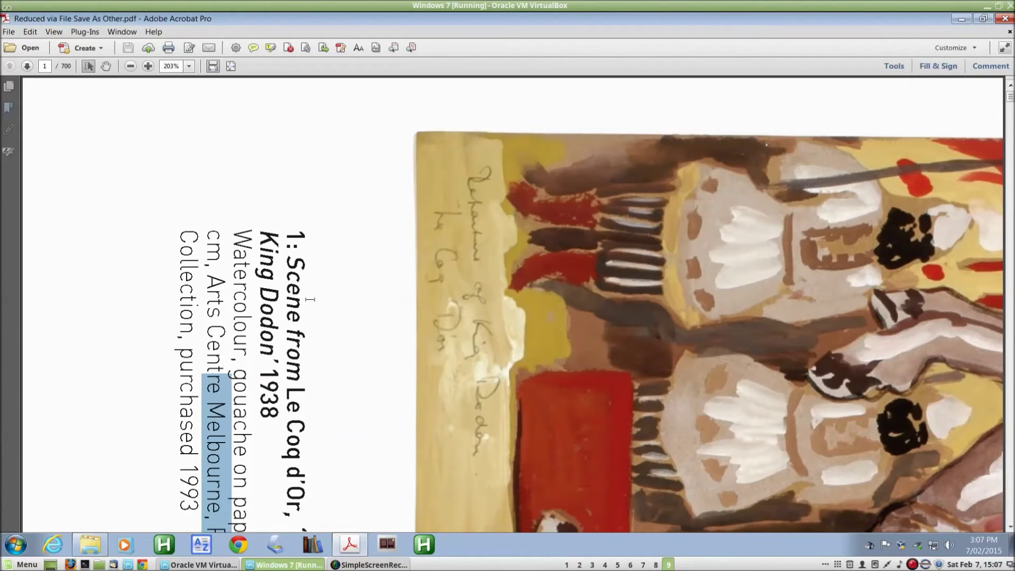
pyautogui.click(380, 280)
pyautogui.scroll(-5, 381, 284)
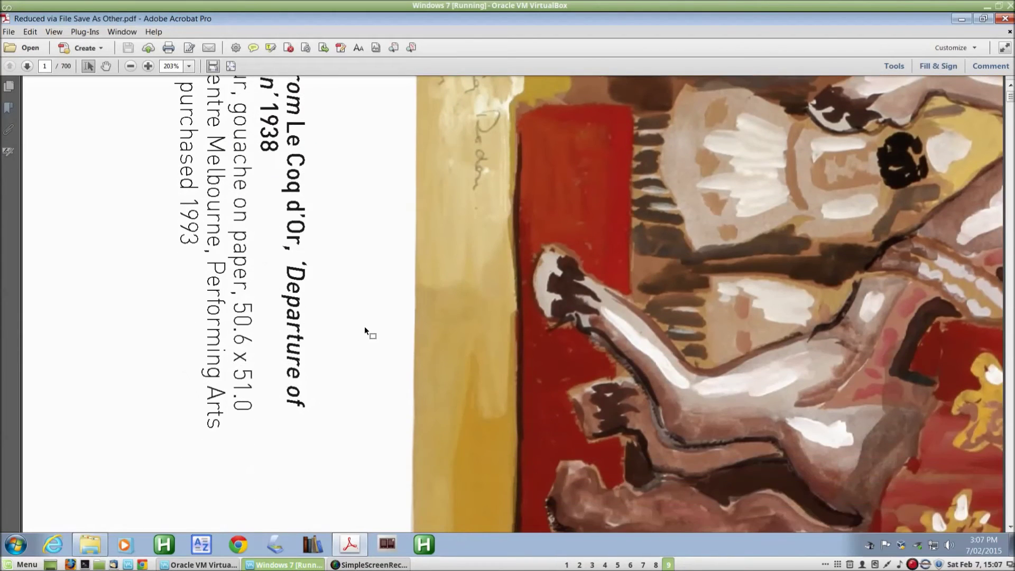
pyautogui.click(1007, 20)
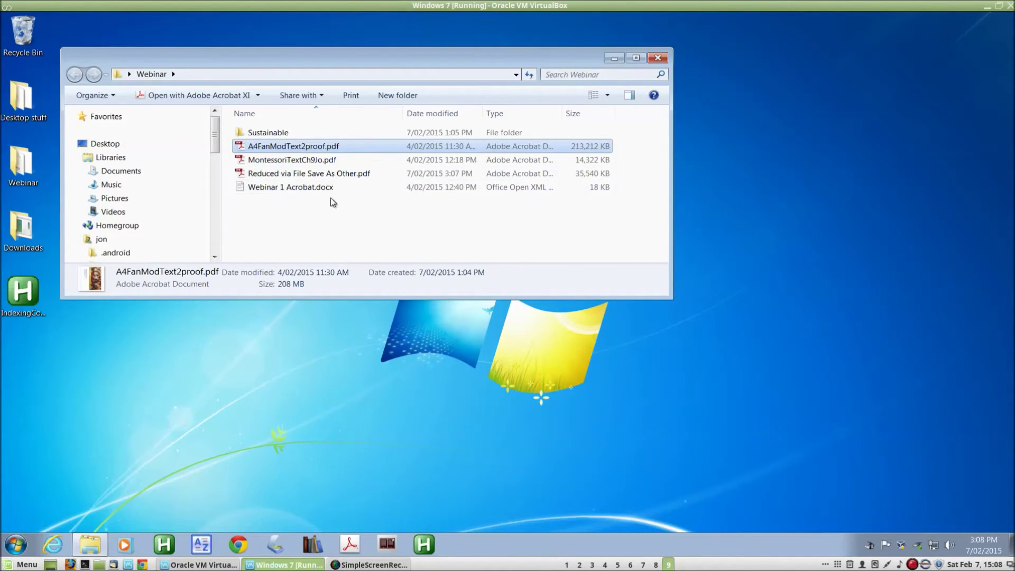
# Step: Reopen the original A4FanModText2proof.pdf in Acrobat from the Webinar folder
pyautogui.doubleClick(347, 146)
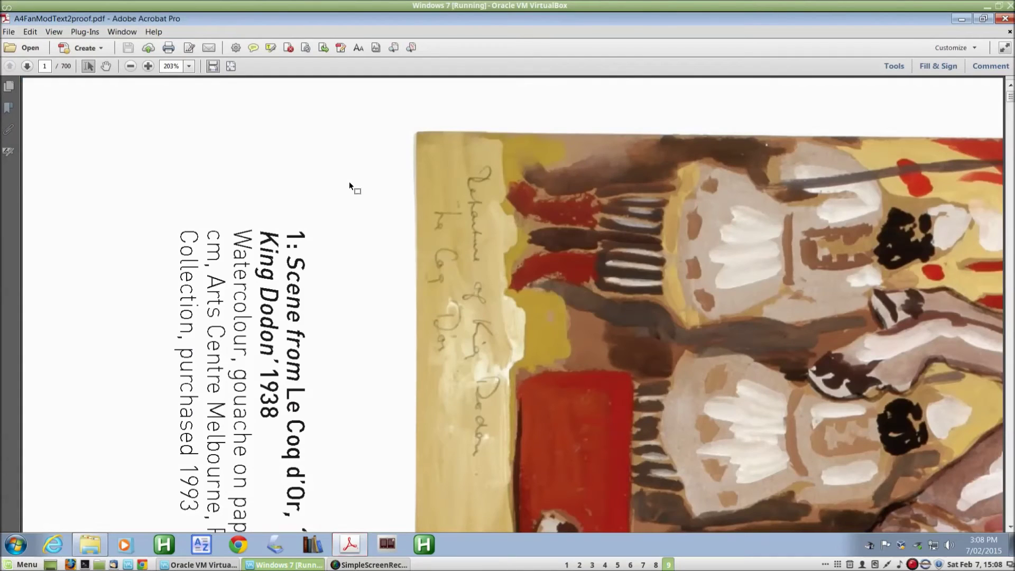
pyautogui.click(8, 32)
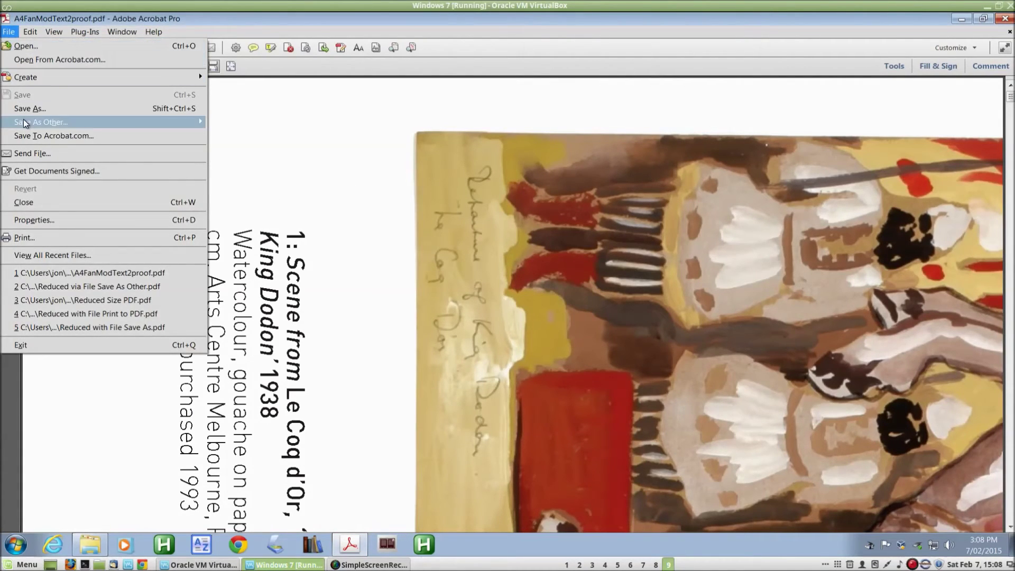
# Step: Set up grayscale printing to the Adobe PDF printer with the Smallest File Size preset
pyautogui.click(43, 241)
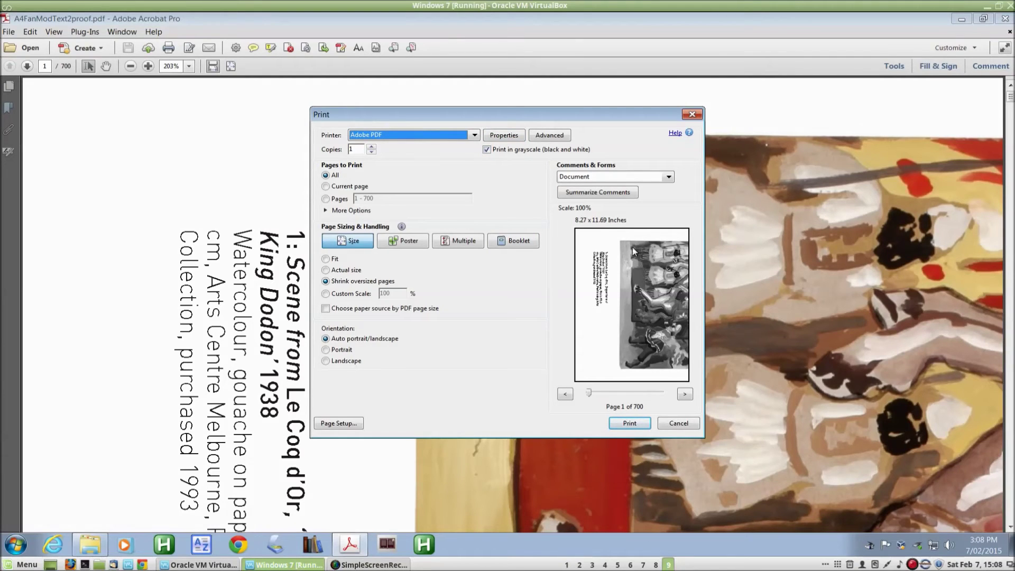
pyautogui.click(504, 136)
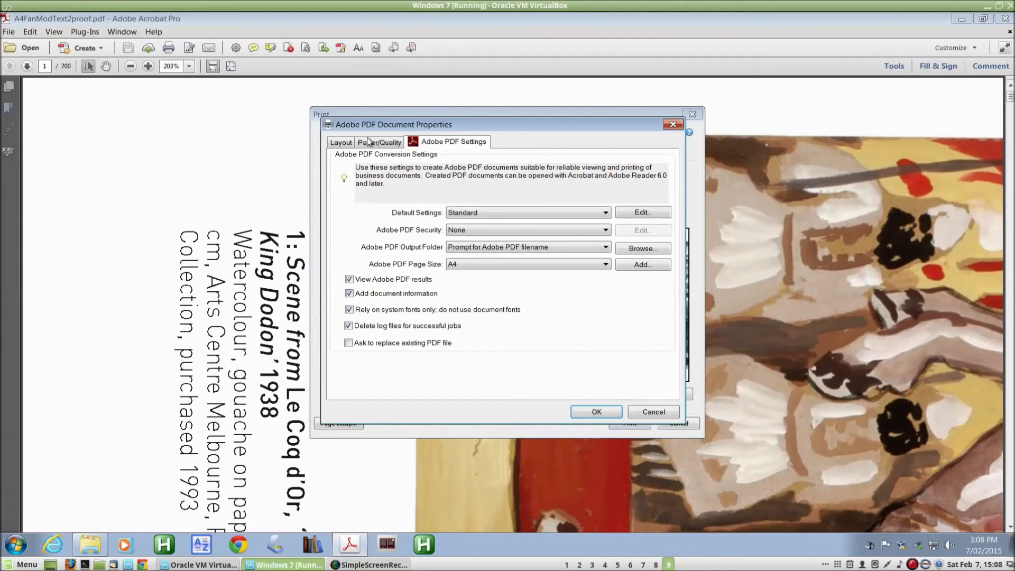
pyautogui.click(345, 144)
pyautogui.click(368, 143)
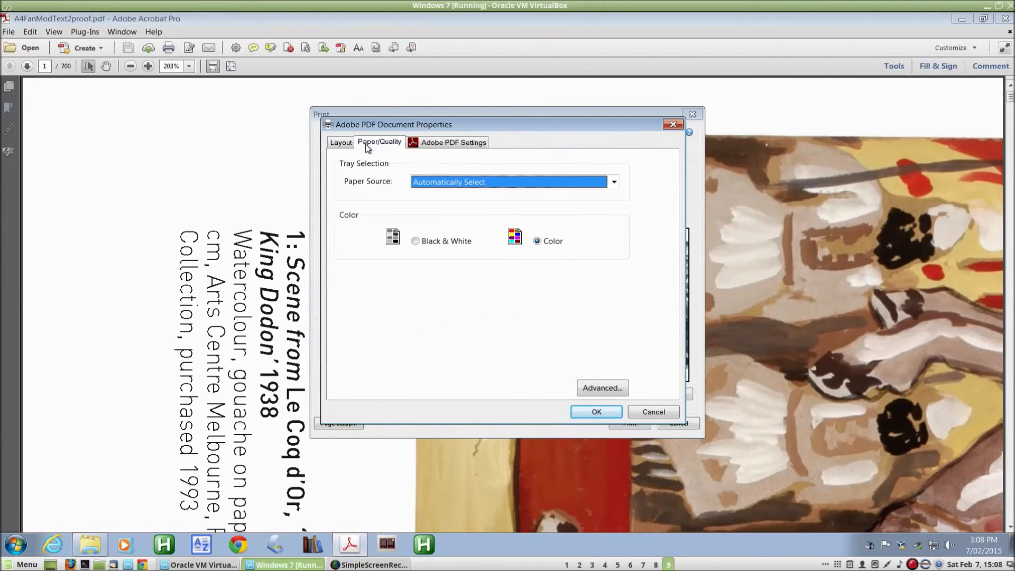
pyautogui.click(439, 145)
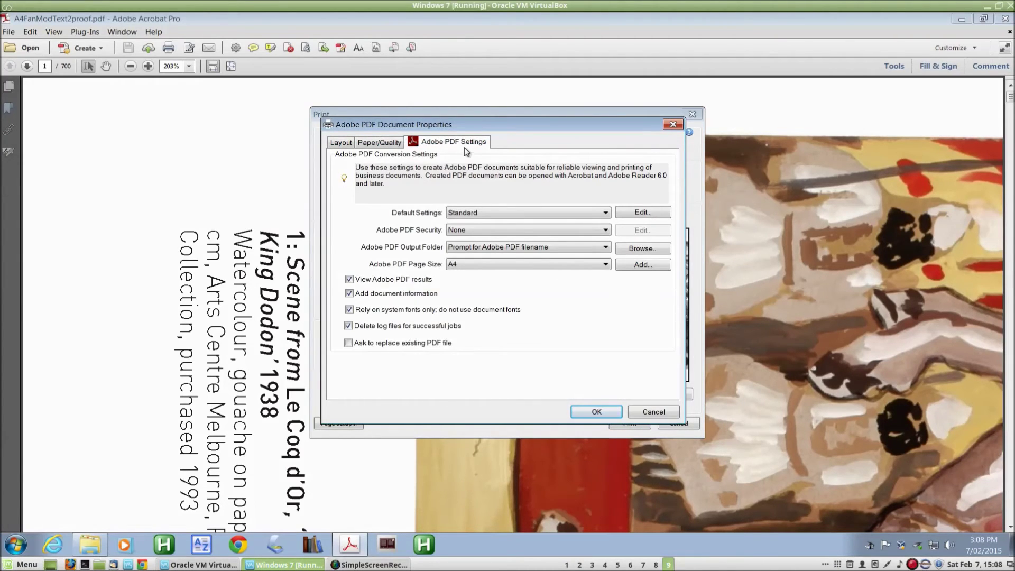
pyautogui.click(469, 212)
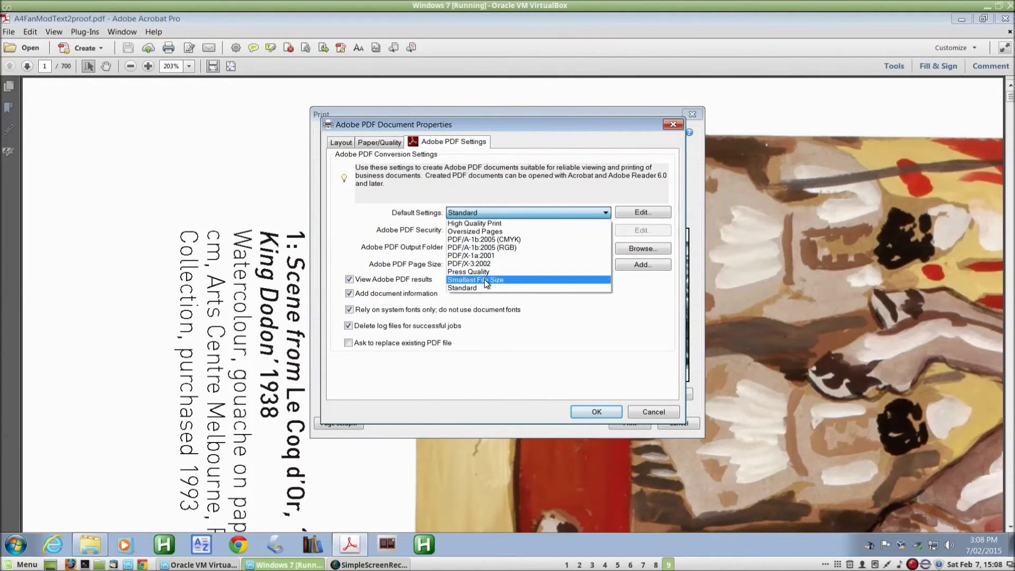
pyautogui.click(486, 280)
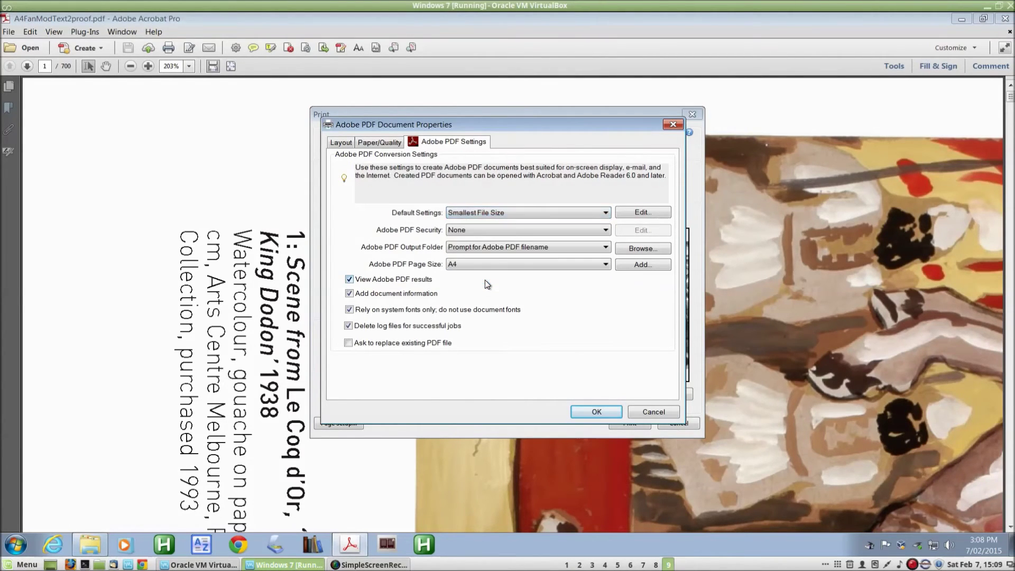
pyautogui.click(601, 411)
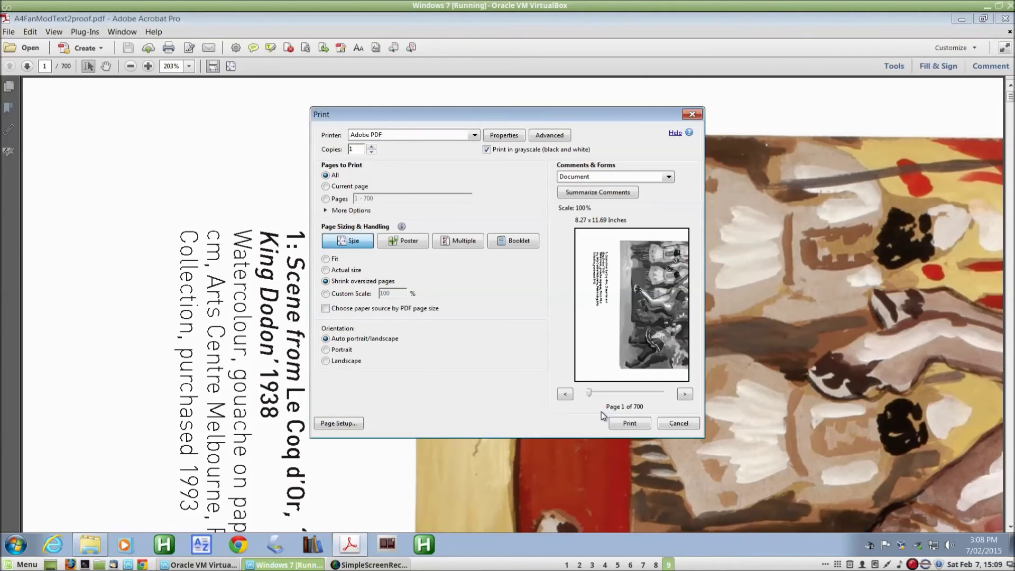
# Step: Print to PDF, saving the output as 'Reduced via Print to PDF' in the Webinar folder
pyautogui.click(629, 423)
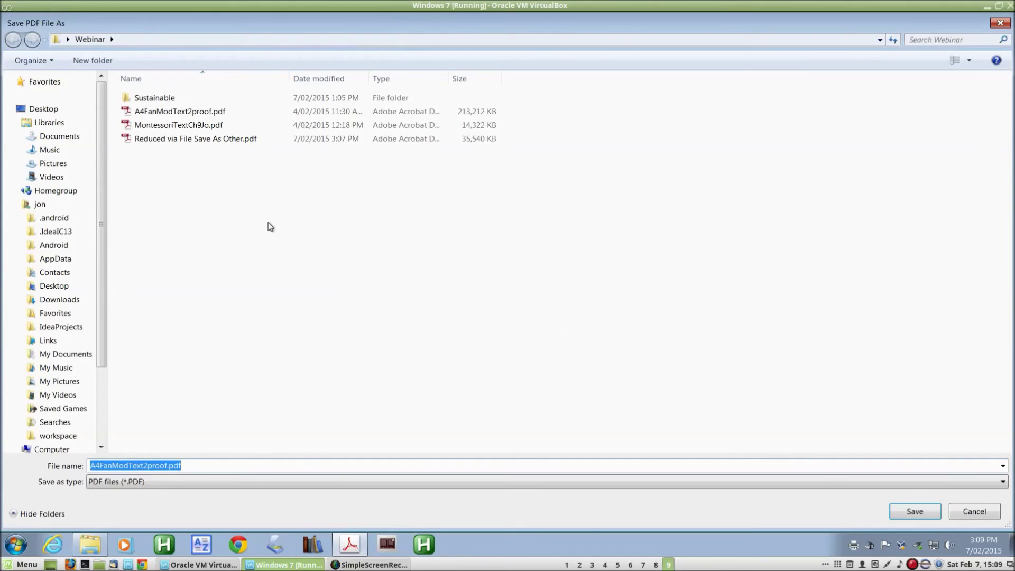
pyautogui.write('REd')
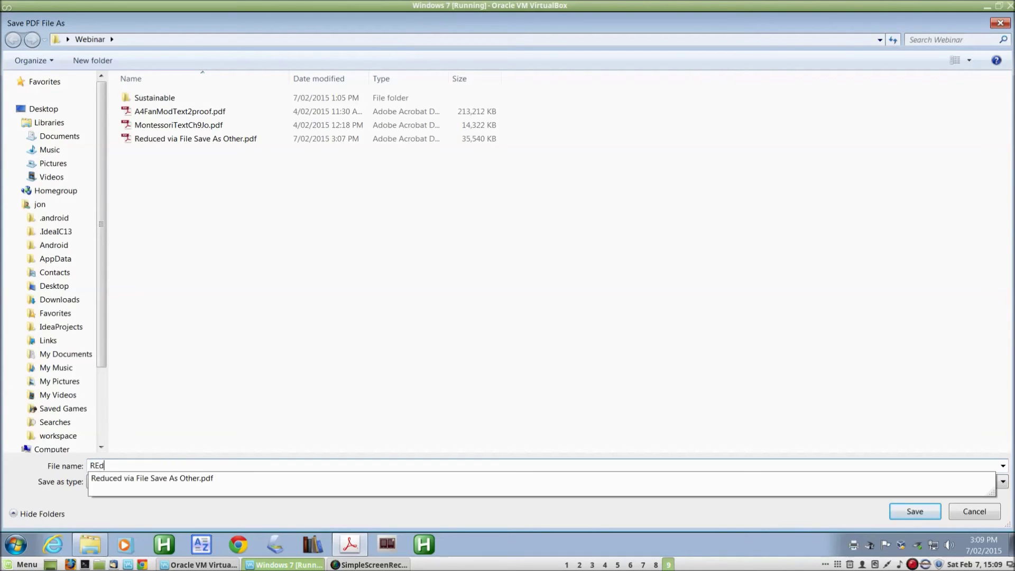
pyautogui.write('uced via')
pyautogui.press('BackSpace')
pyautogui.press('BackSpace')
pyautogui.press('BackSpace')
pyautogui.press('BackSpace')
pyautogui.press('BackSpace')
pyautogui.press('BackSpace')
pyautogui.press('BackSpace')
pyautogui.press('BackSpace')
pyautogui.press('BackSpace')
pyautogui.press('BackSpace')
pyautogui.press('BackSpace')
pyautogui.write('Reduced via Print to P')
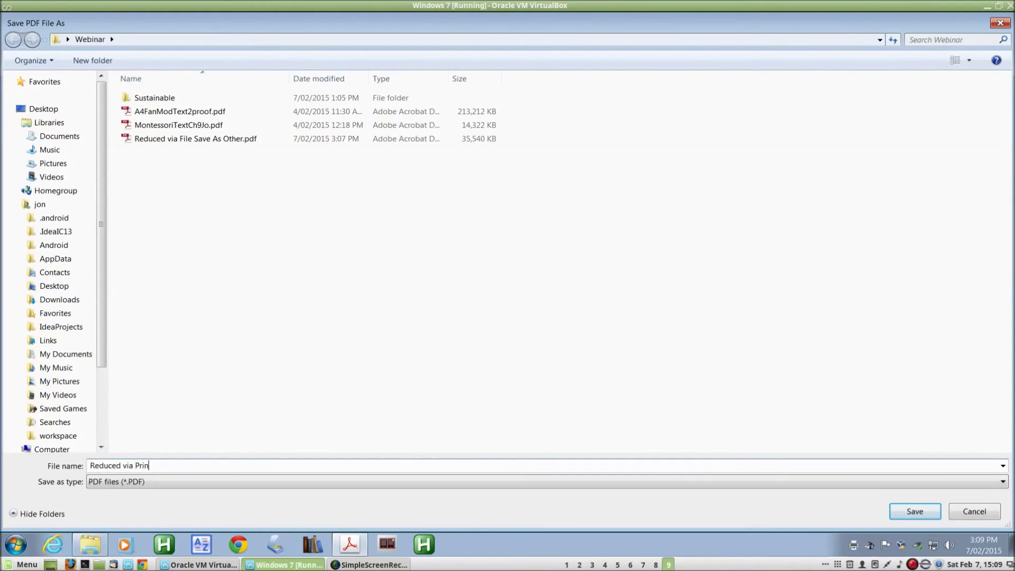
pyautogui.write('DF')
pyautogui.click(903, 509)
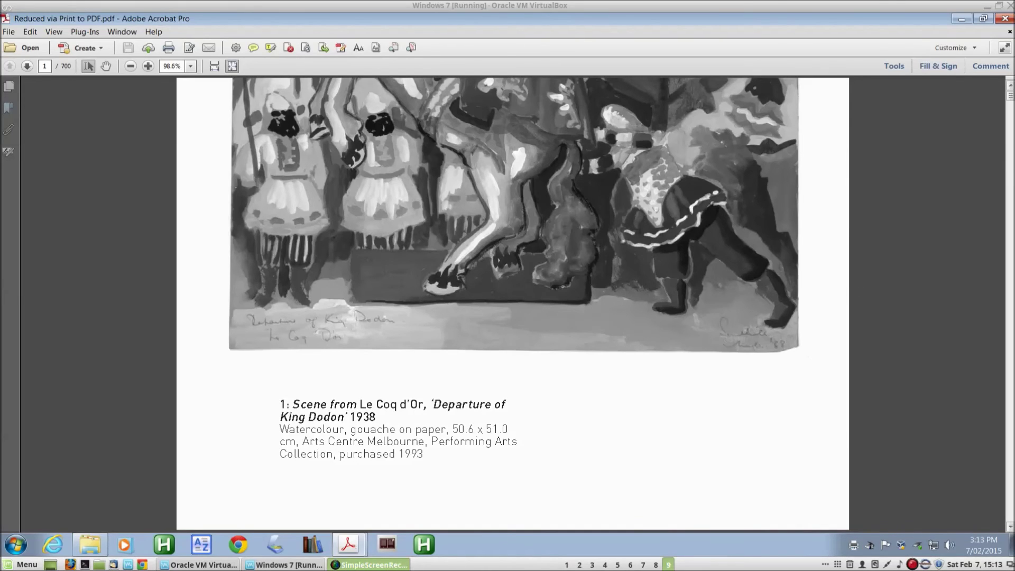
# Step: Scroll the grayscale copy, test-select The Echoes caption, then close the document
pyautogui.scroll(-5, 749, 299)
pyautogui.scroll(-3, 749, 299)
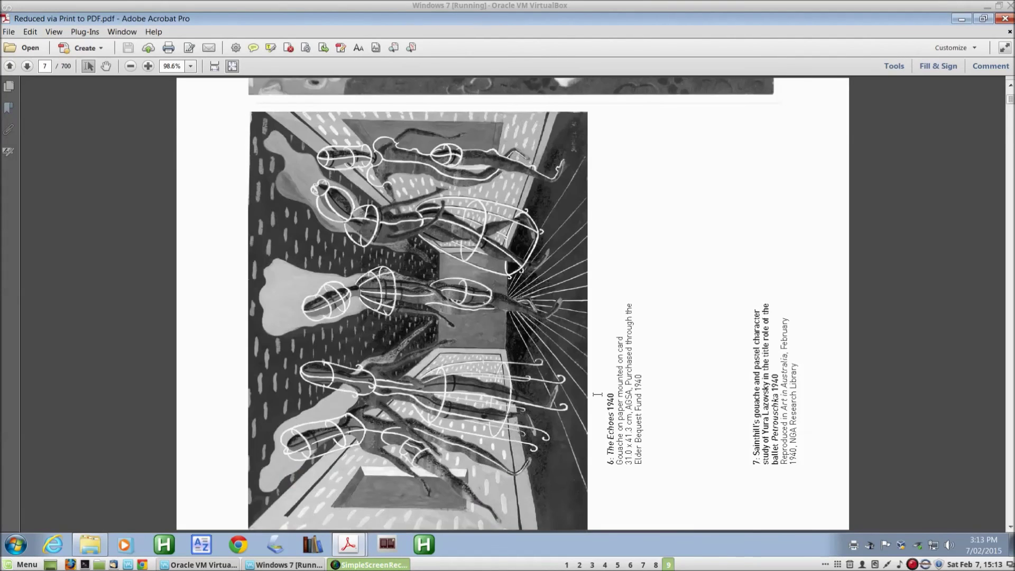
pyautogui.moveTo(616, 467); pyautogui.dragTo(643, 376)
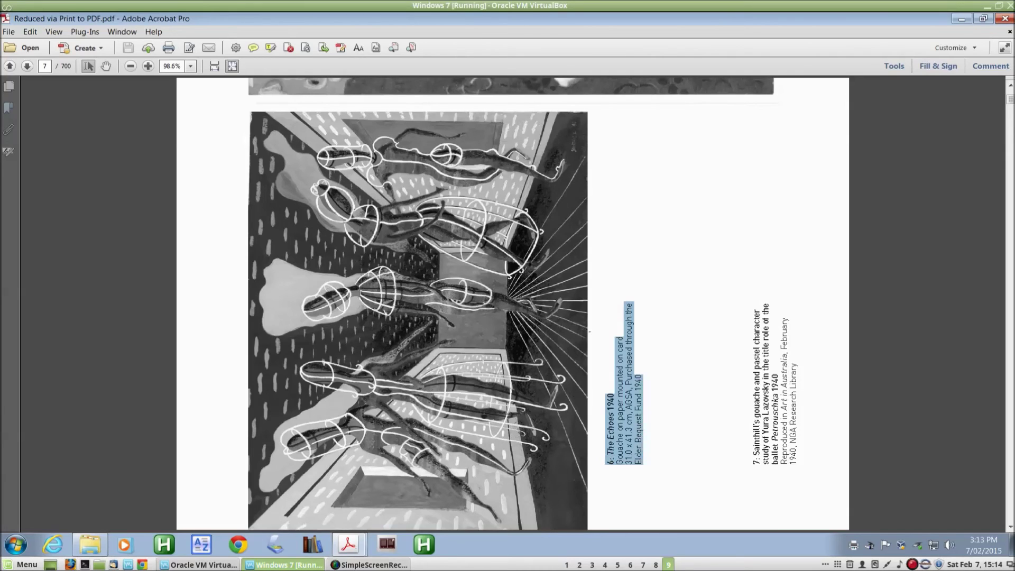
pyautogui.click(1009, 31)
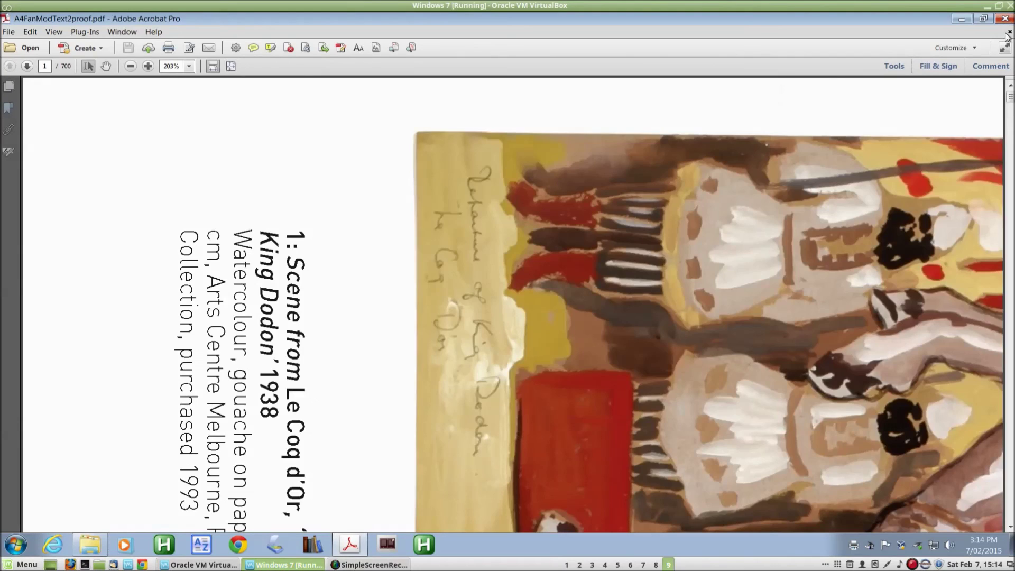
# Step: Quit Acrobat and check Reduced via Print to PDF.pdf's size in the Explorer details pane
pyautogui.click(1005, 19)
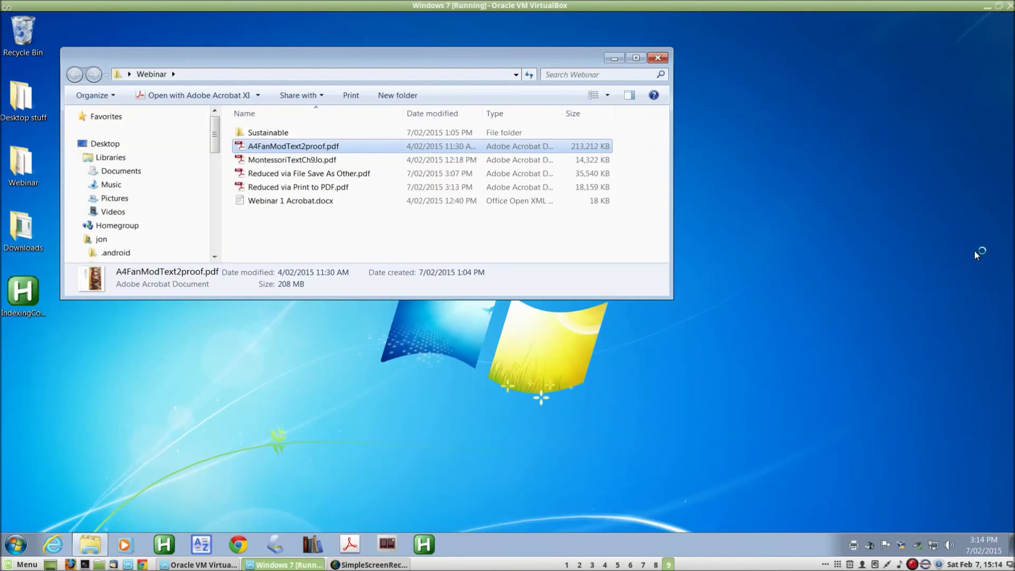
pyautogui.click(331, 188)
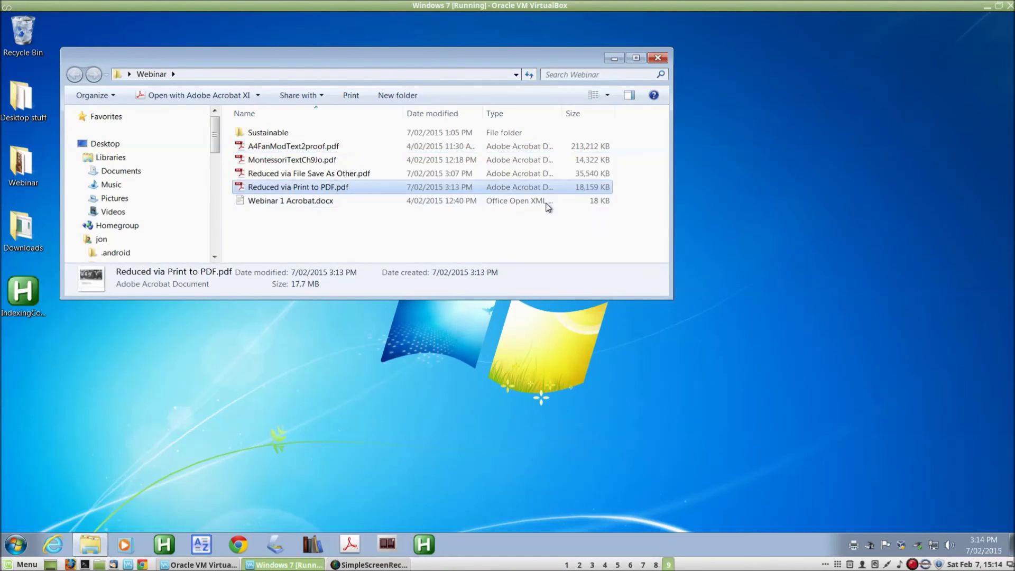